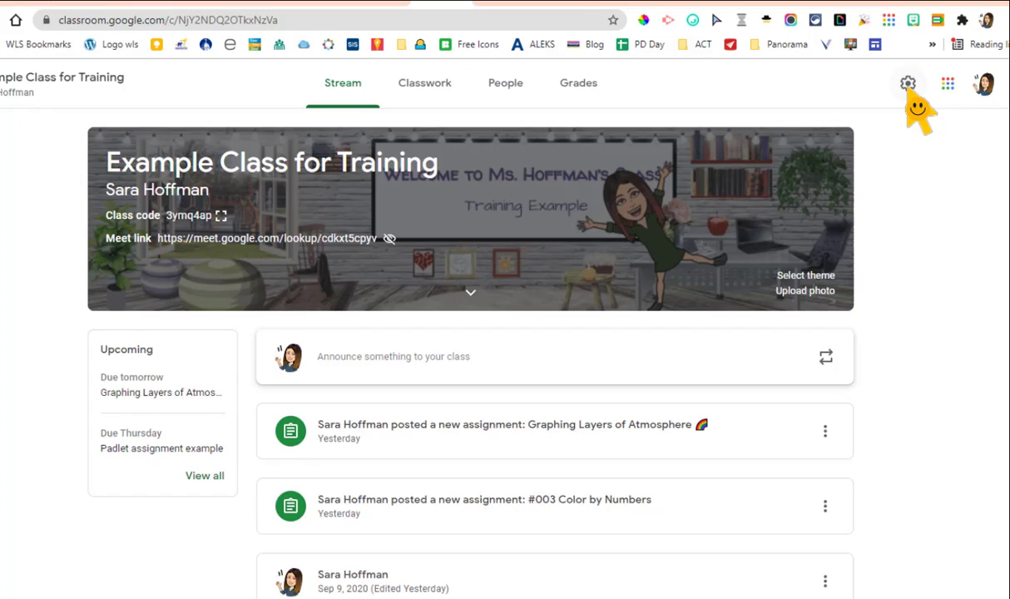
- Open the class settings to review the invite code management options and the enlarged class code display
{"action": "left_click", "coordinate": [854, 128]}
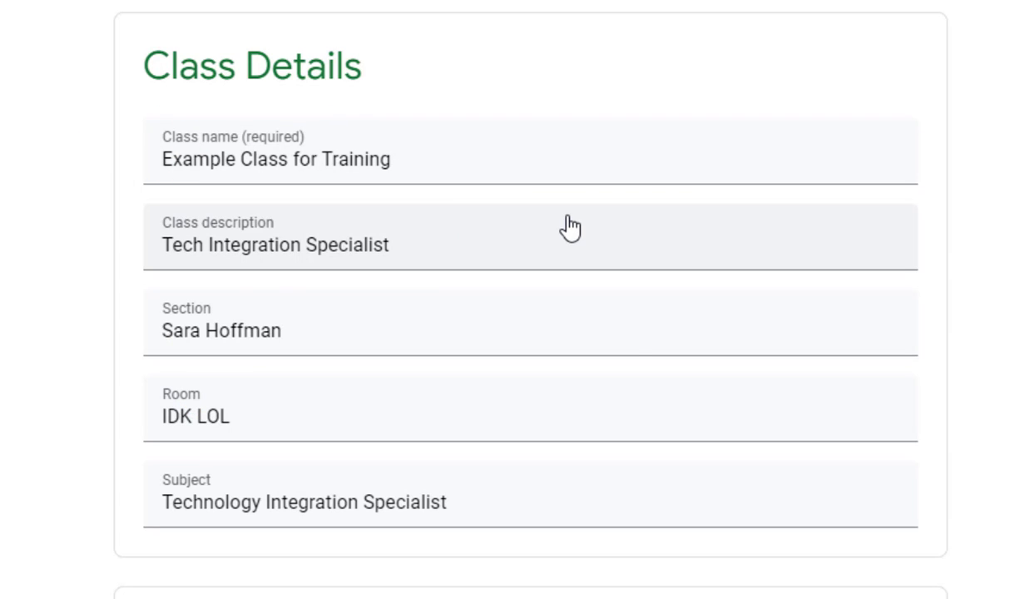
{"action": "scroll", "coordinate": [617, 315], "scroll_direction": "down", "scroll_amount": 7}
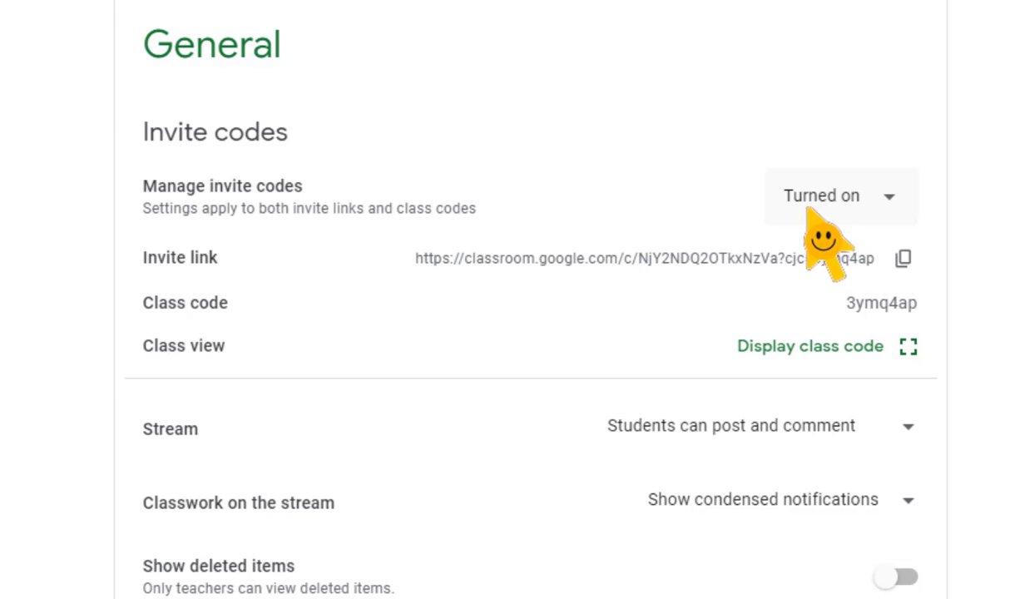
{"action": "left_click", "coordinate": [842, 213]}
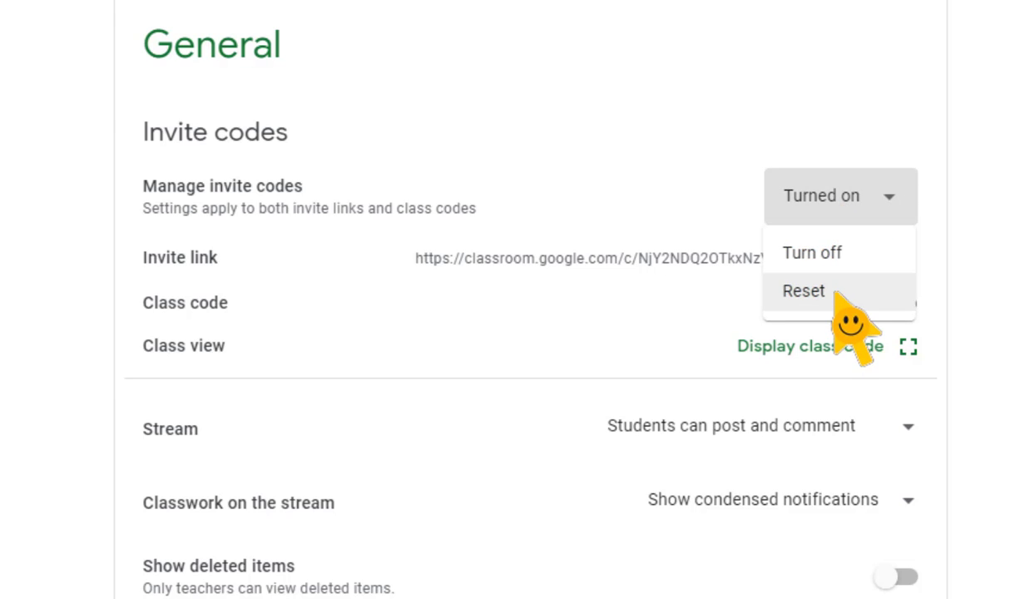
{"action": "left_click", "coordinate": [836, 201]}
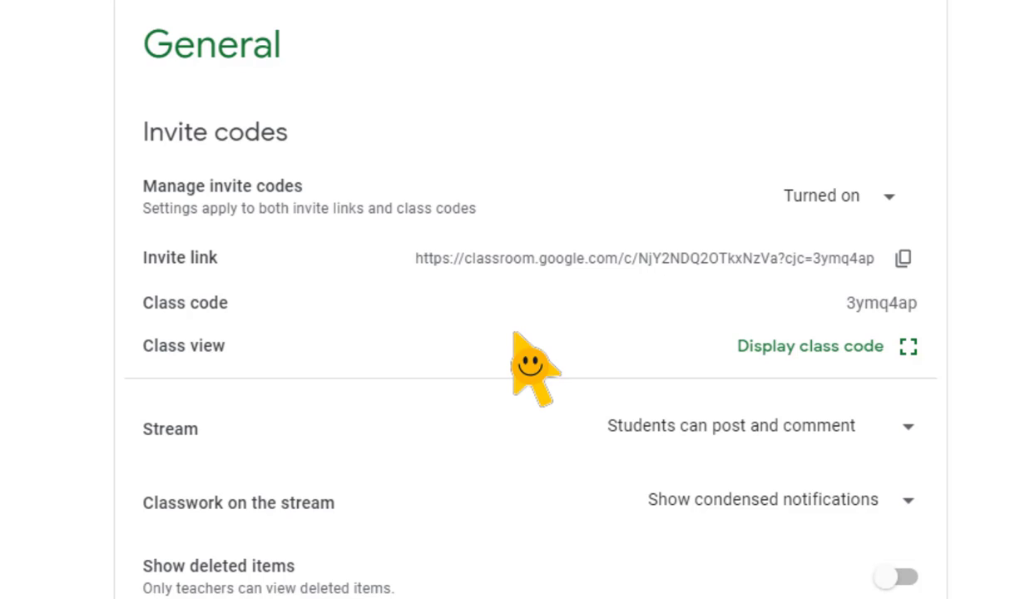
{"action": "left_click", "coordinate": [811, 349]}
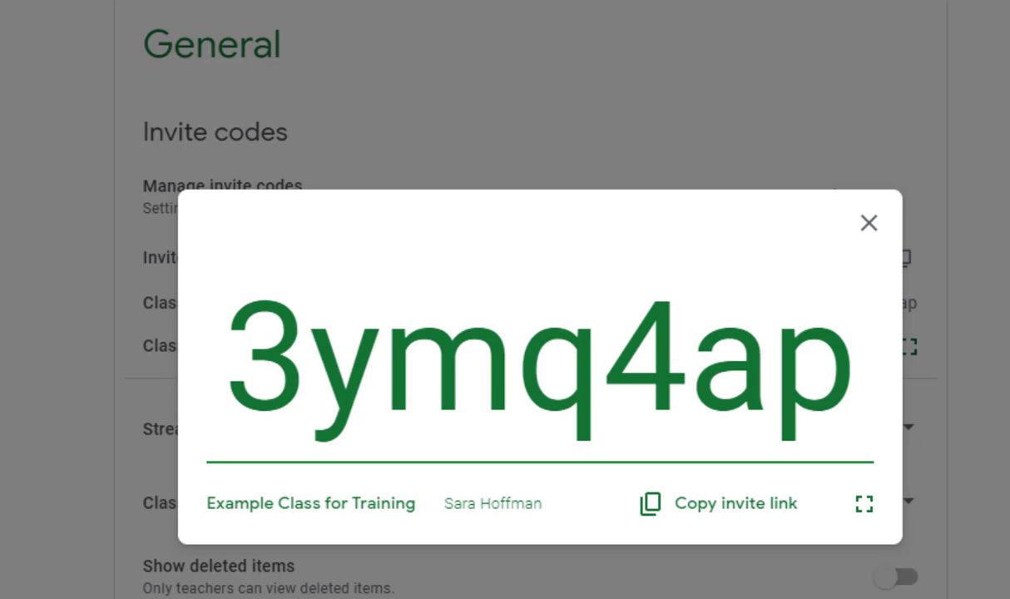
{"action": "left_click", "coordinate": [868, 223]}
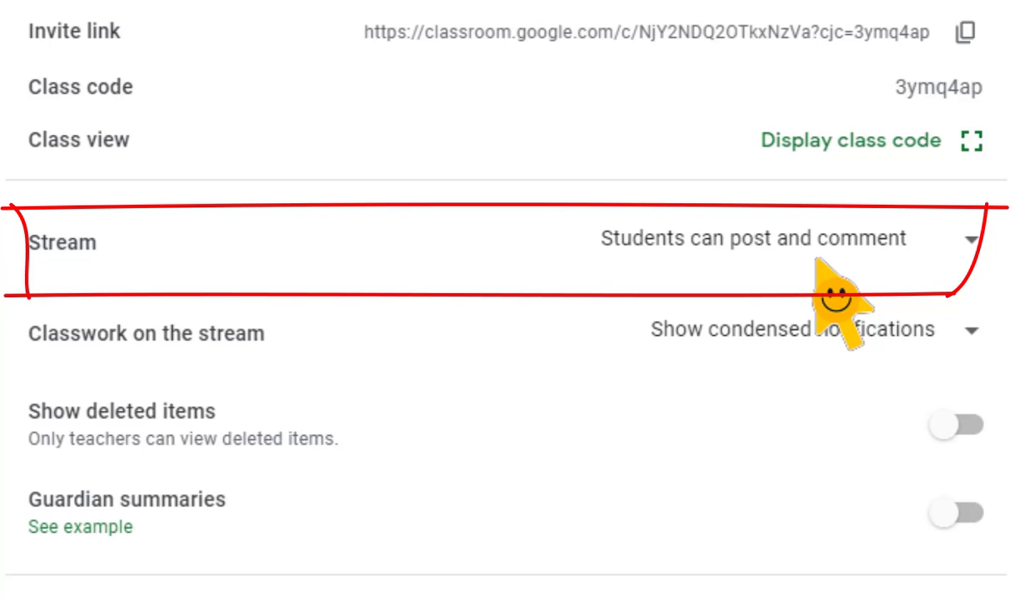
- Set the Stream permission to Only teachers can post or comment and save the class settings
{"action": "left_click", "coordinate": [832, 256]}
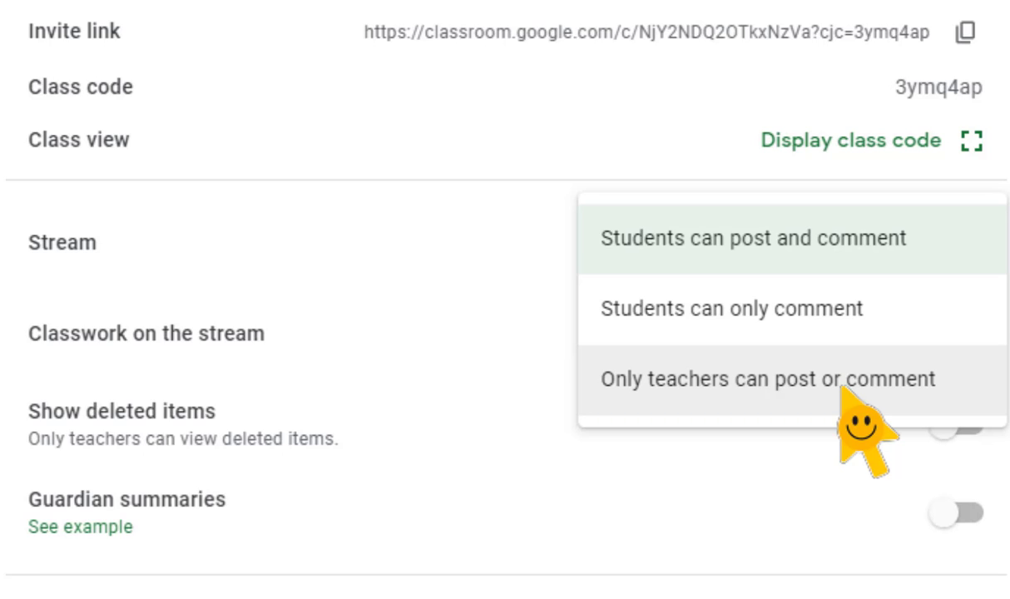
{"action": "left_click", "coordinate": [843, 380]}
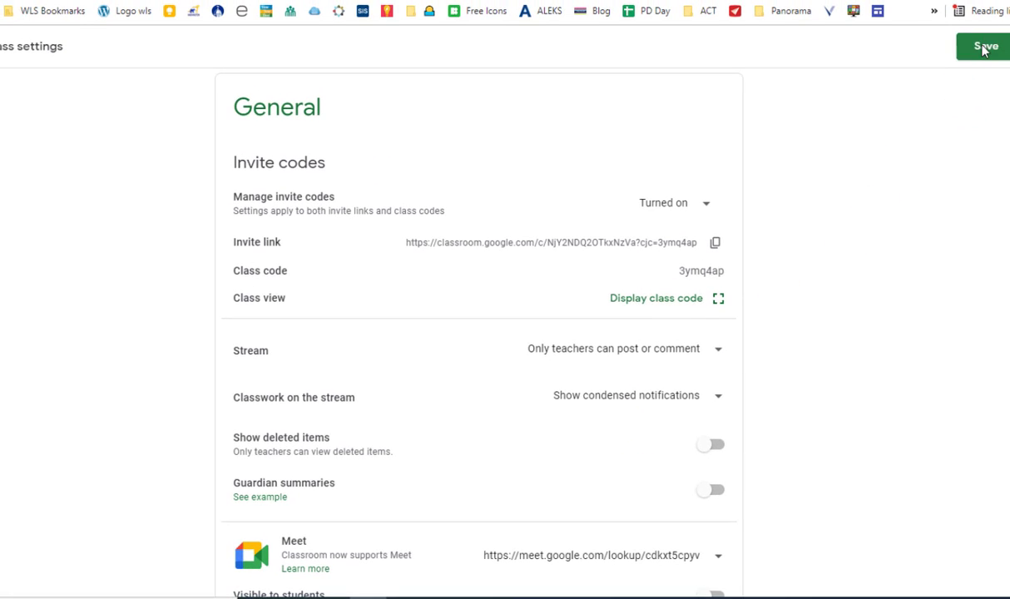
{"action": "left_click", "coordinate": [983, 47]}
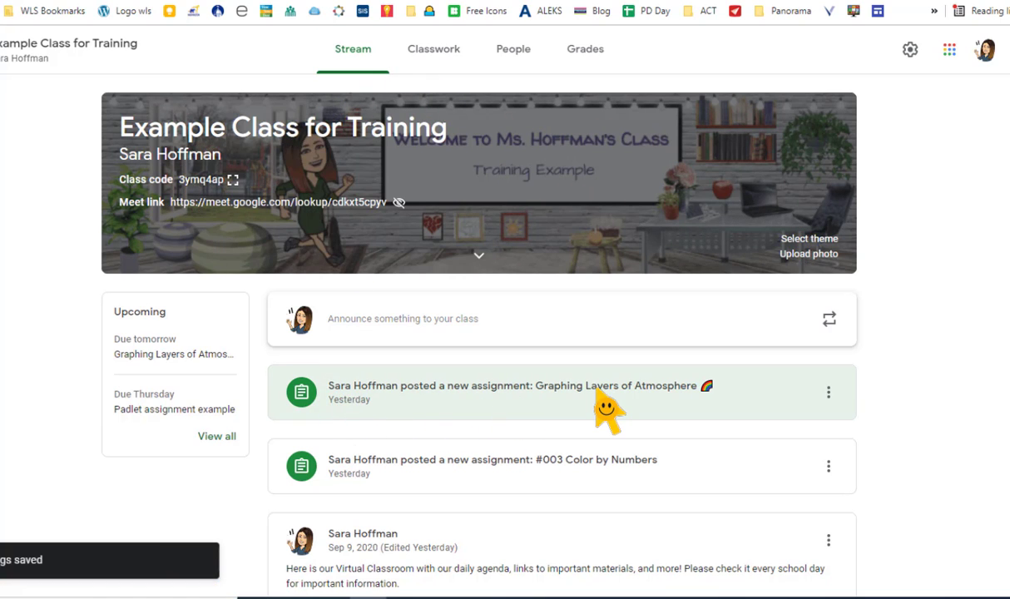
- Look through the class stream to examine how assignment notifications appear among the announcements
{"action": "scroll", "coordinate": [606, 409], "scroll_direction": "down", "scroll_amount": 1}
{"action": "scroll", "coordinate": [605, 410], "scroll_direction": "down", "scroll_amount": 2}
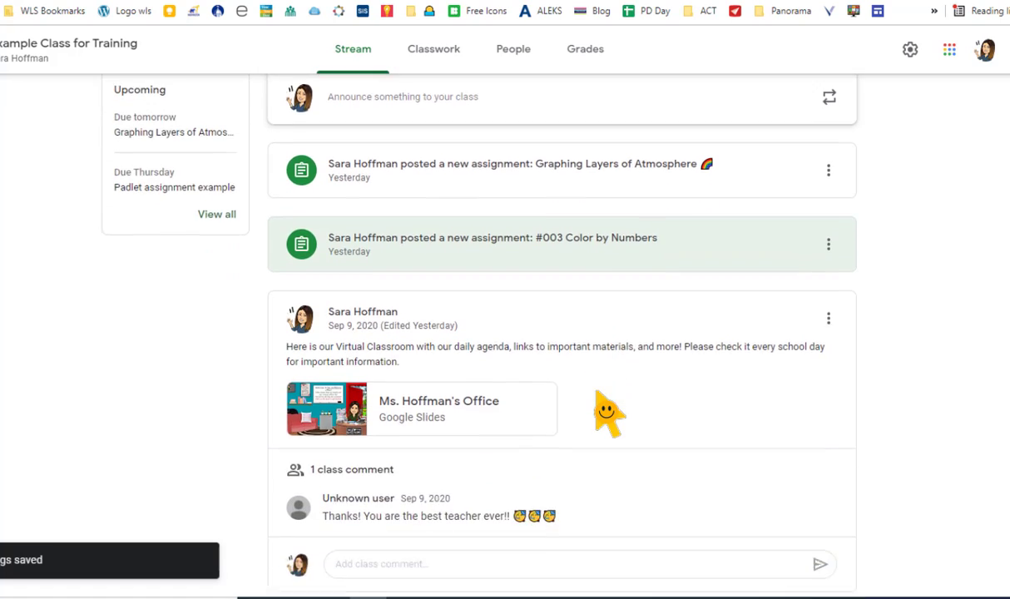
{"action": "scroll", "coordinate": [612, 387], "scroll_direction": "down", "scroll_amount": 1}
{"action": "scroll", "coordinate": [466, 425], "scroll_direction": "down", "scroll_amount": 2}
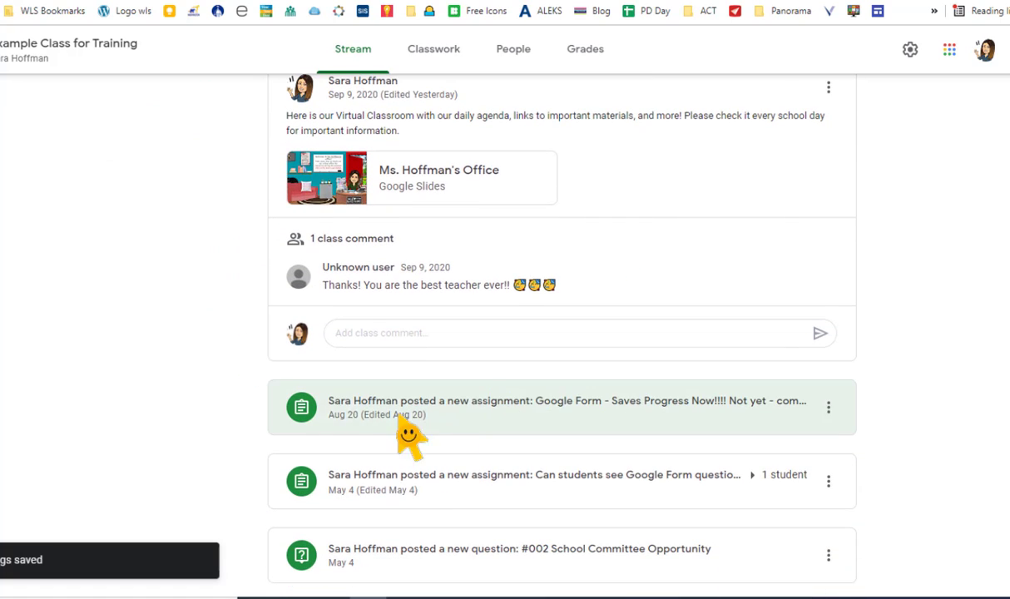
{"action": "scroll", "coordinate": [466, 568], "scroll_direction": "down", "scroll_amount": 1}
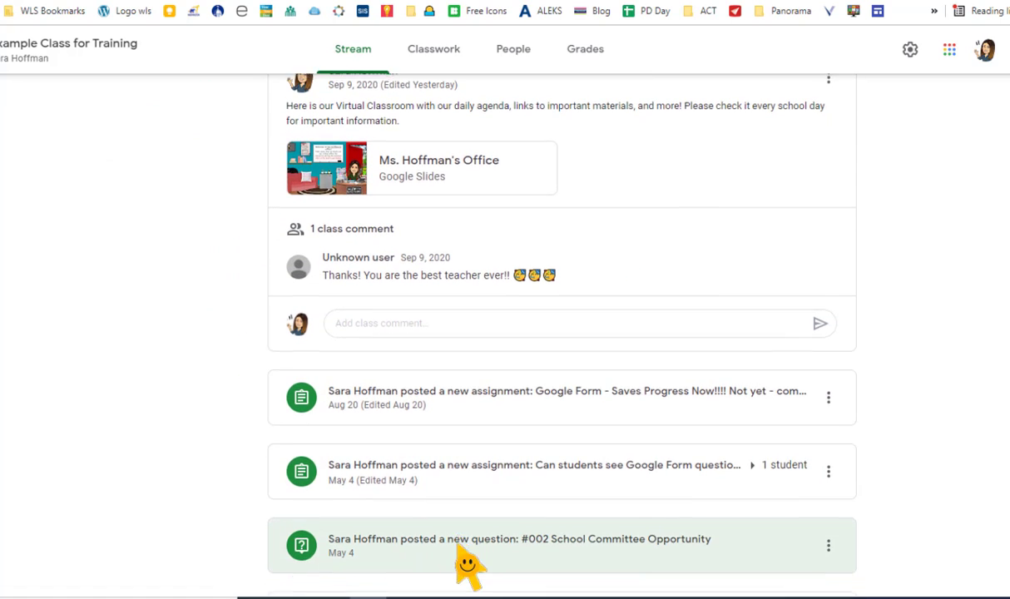
{"action": "scroll", "coordinate": [464, 466], "scroll_direction": "down", "scroll_amount": 3}
{"action": "scroll", "coordinate": [516, 460], "scroll_direction": "up", "scroll_amount": 8}
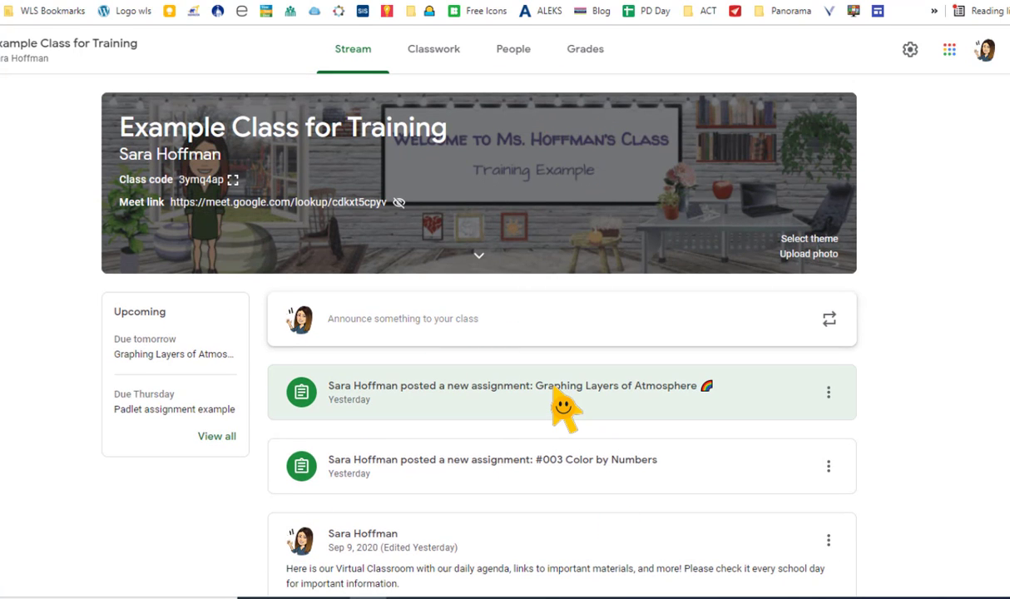
- In the class settings, set Classwork on the stream to Hide notifications, save, and check the posts on the stream
{"action": "left_click", "coordinate": [911, 54]}
{"action": "scroll", "coordinate": [565, 358], "scroll_direction": "down", "scroll_amount": 3}
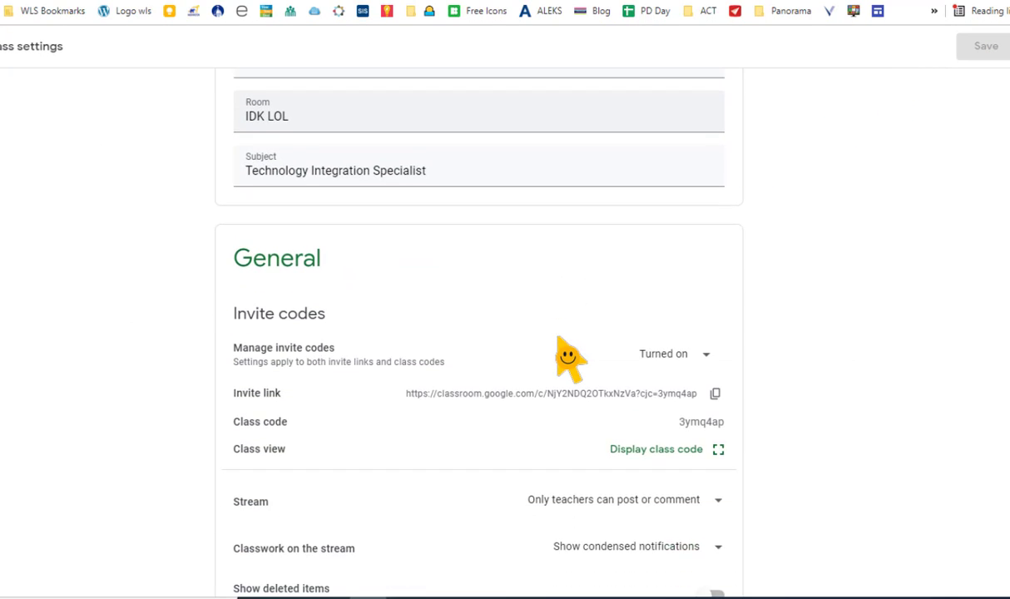
{"action": "scroll", "coordinate": [569, 358], "scroll_direction": "down", "scroll_amount": 5}
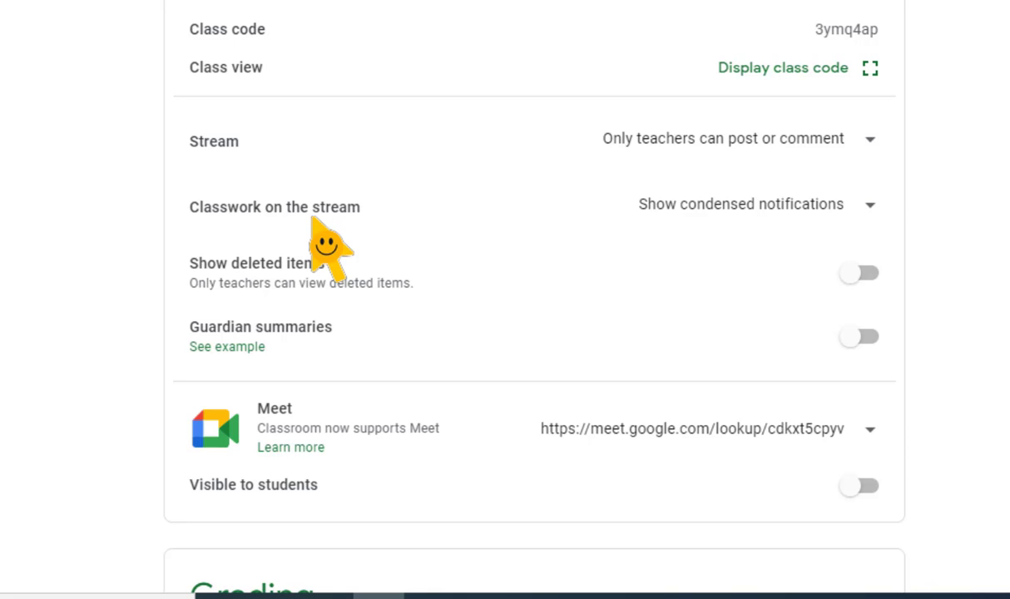
{"action": "left_click", "coordinate": [871, 206]}
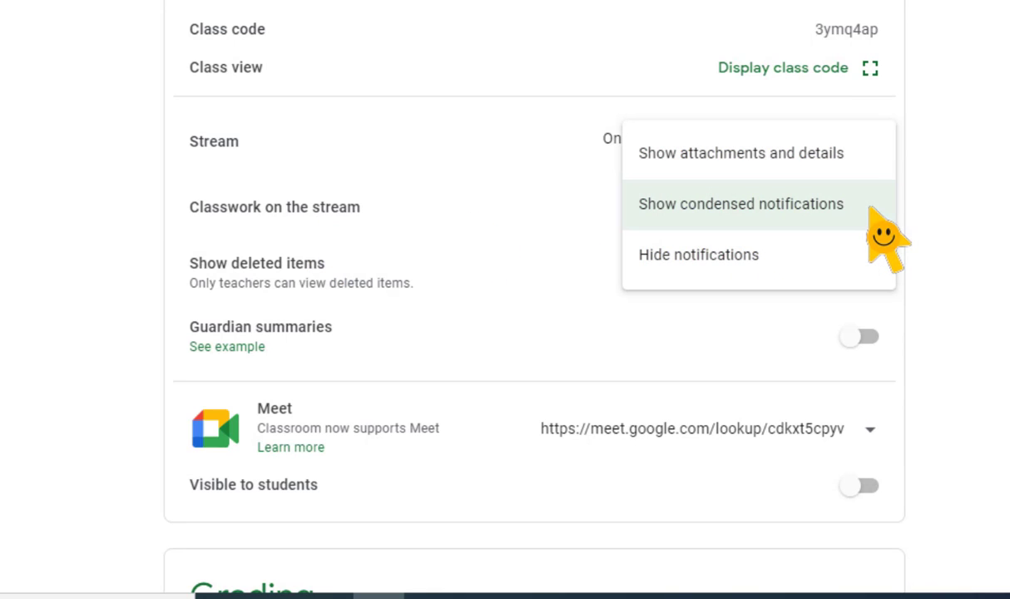
{"action": "left_click", "coordinate": [689, 257]}
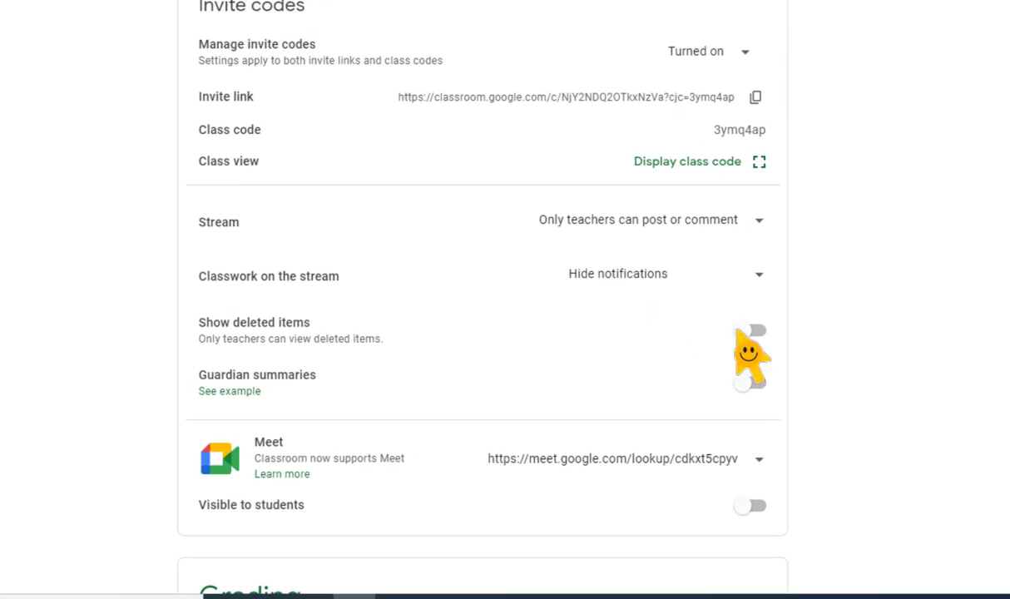
{"action": "left_click", "coordinate": [973, 23]}
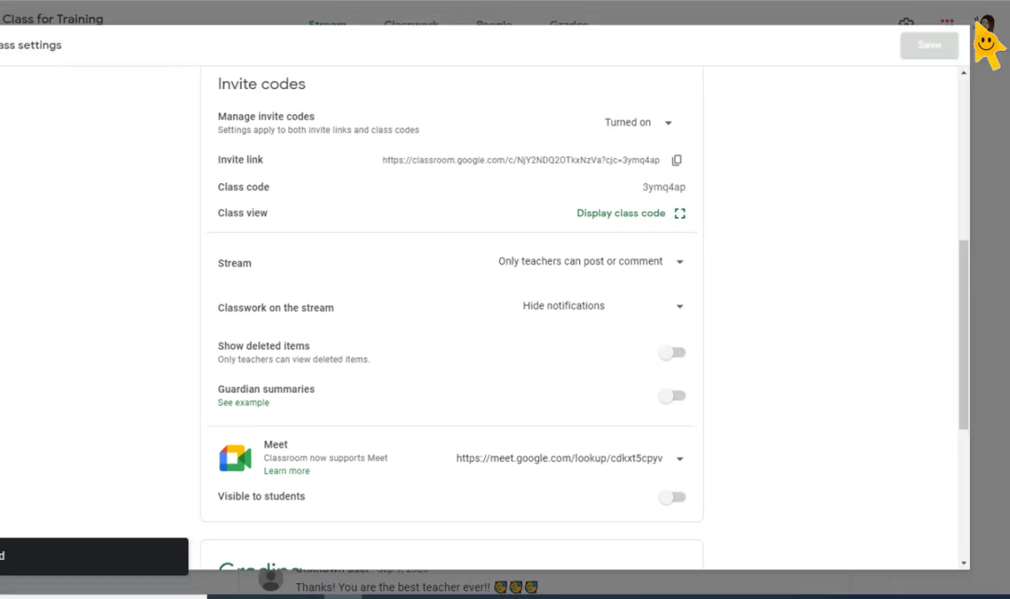
{"action": "scroll", "coordinate": [597, 372], "scroll_direction": "down", "scroll_amount": 3}
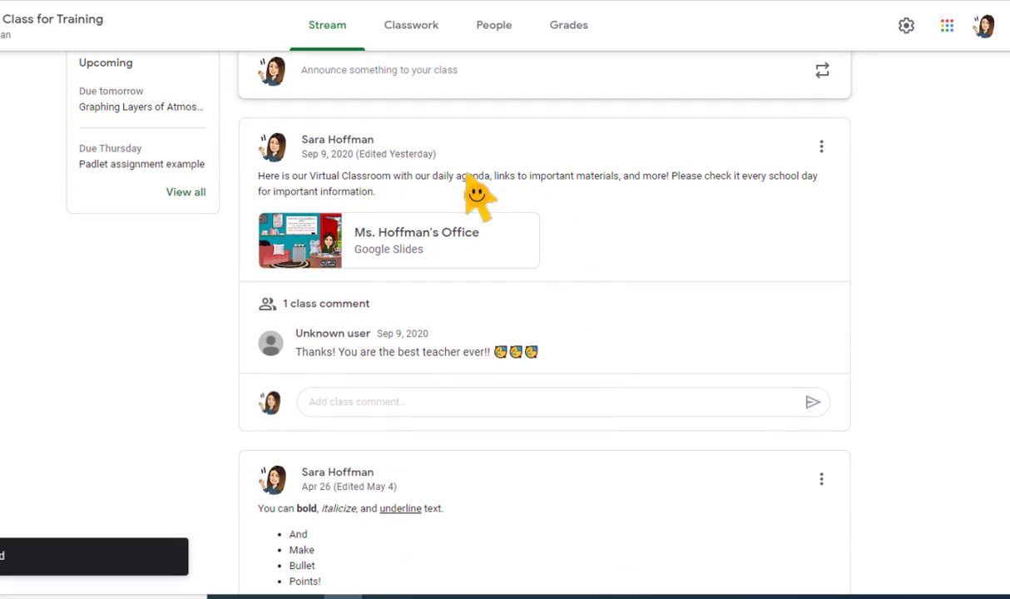
{"action": "scroll", "coordinate": [541, 253], "scroll_direction": "down", "scroll_amount": 5}
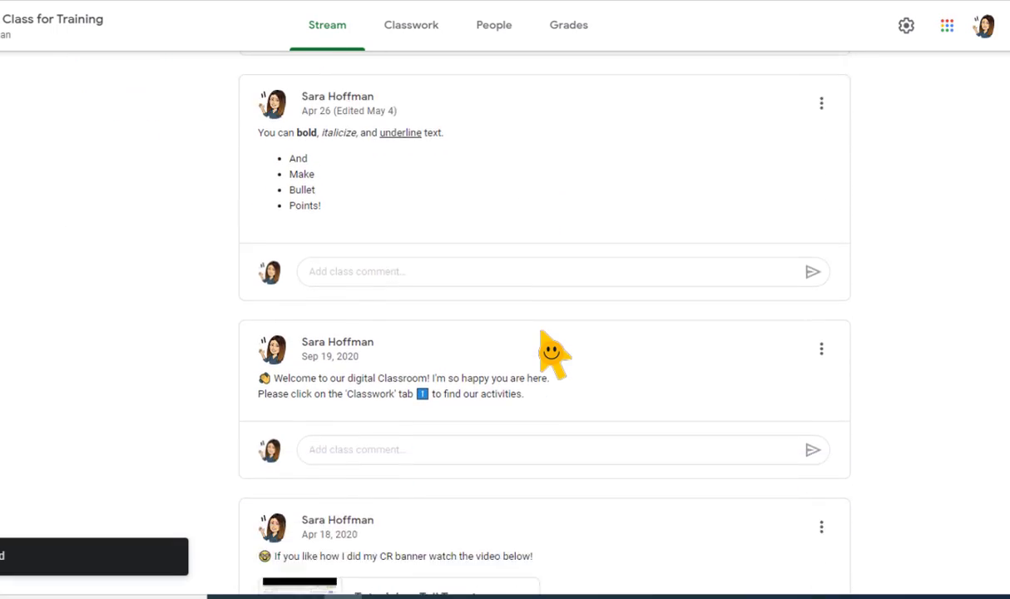
{"action": "scroll", "coordinate": [864, 253], "scroll_direction": "up", "scroll_amount": 10}
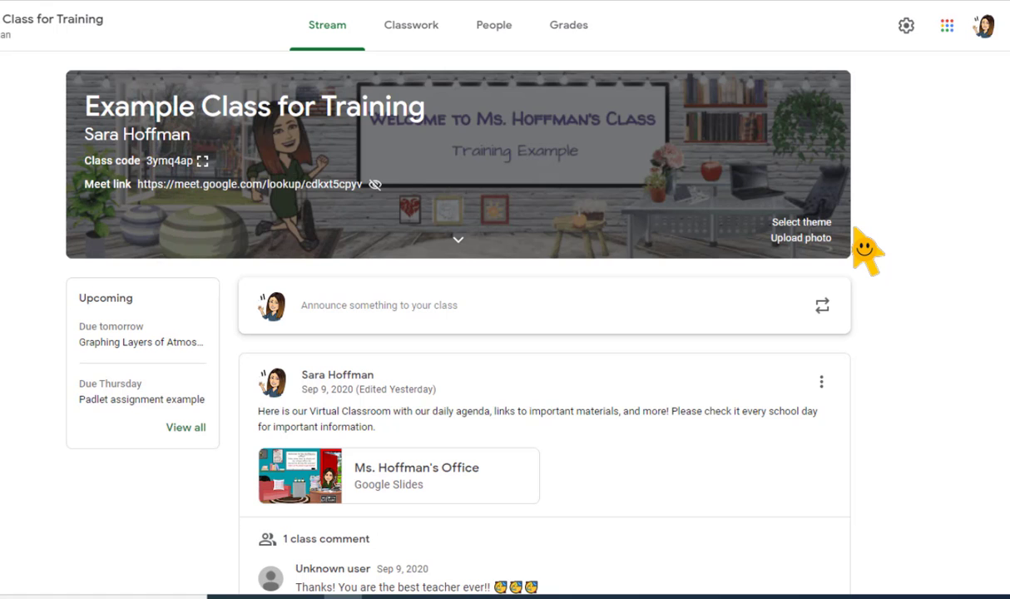
- In the Grading section of the class settings, choose Total points as the overall grade calculation
{"action": "left_click", "coordinate": [907, 26]}
{"action": "scroll", "coordinate": [512, 297], "scroll_direction": "down", "scroll_amount": 6}
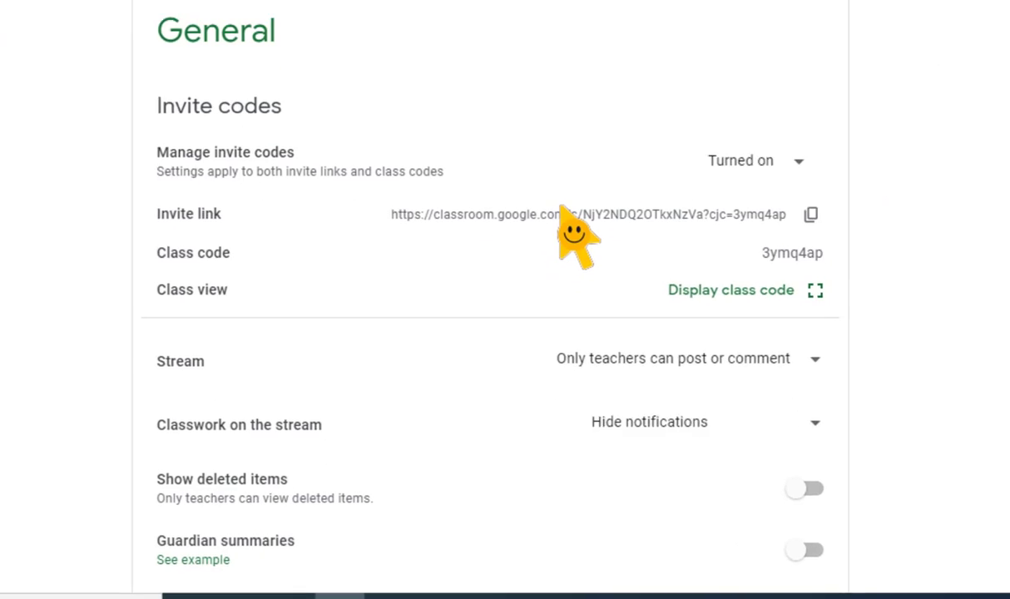
{"action": "scroll", "coordinate": [591, 154], "scroll_direction": "down", "scroll_amount": 2}
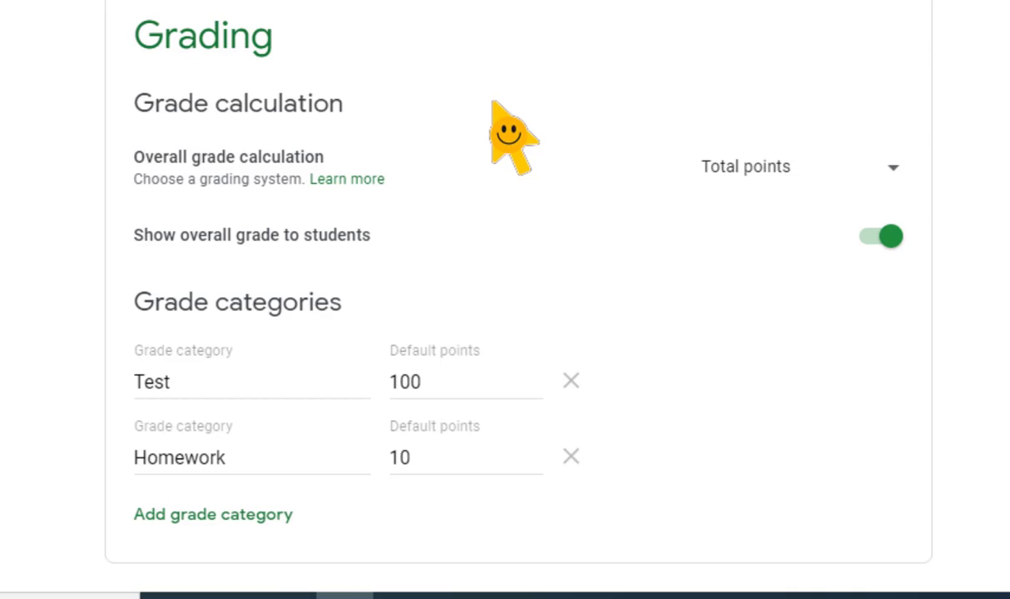
{"action": "left_click", "coordinate": [798, 166]}
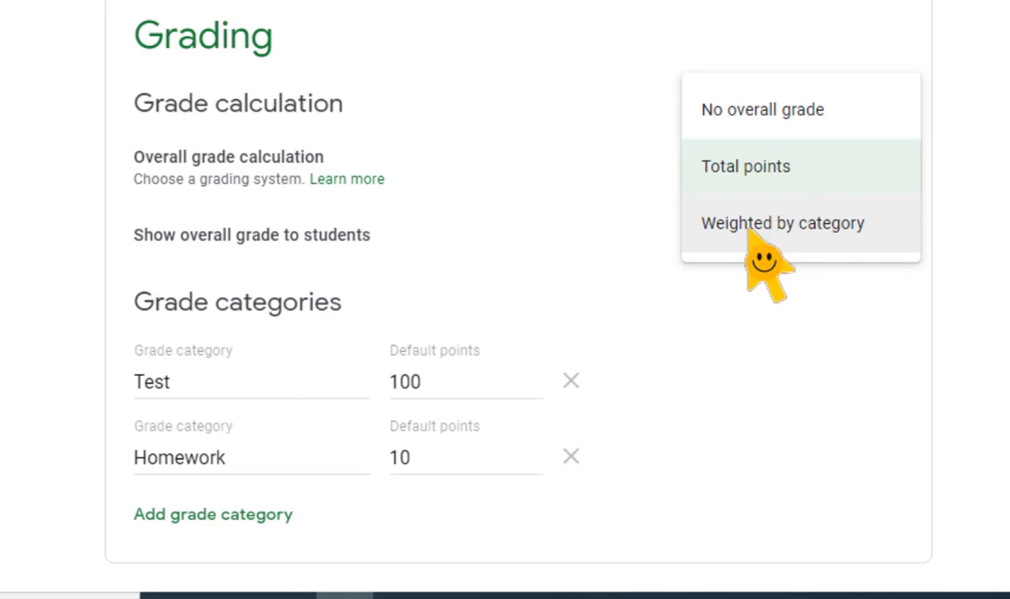
{"action": "left_click", "coordinate": [741, 168]}
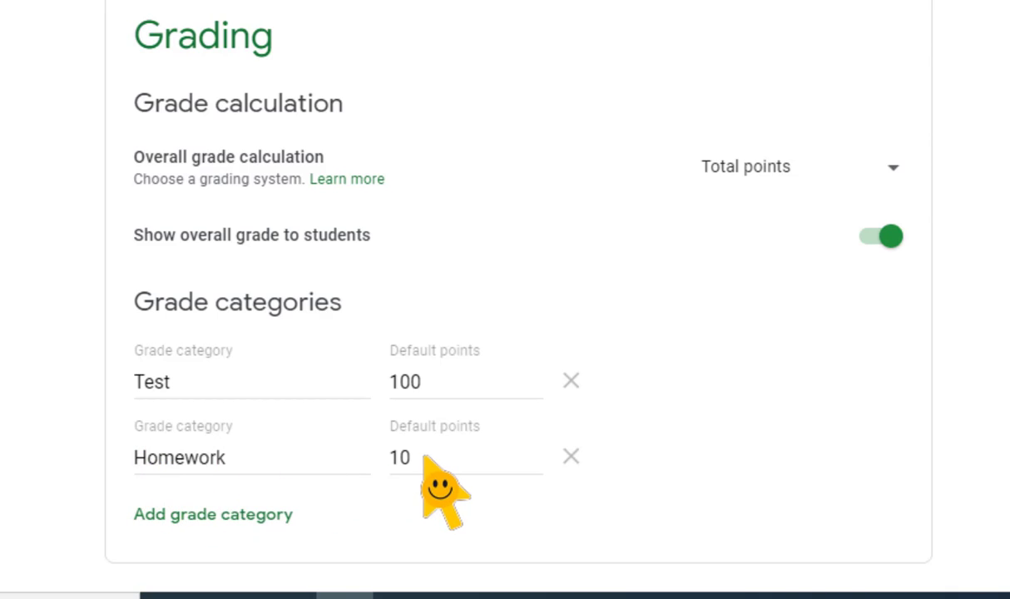
- Add a grade category named Participation with 5 default points
{"action": "left_click", "coordinate": [199, 522]}
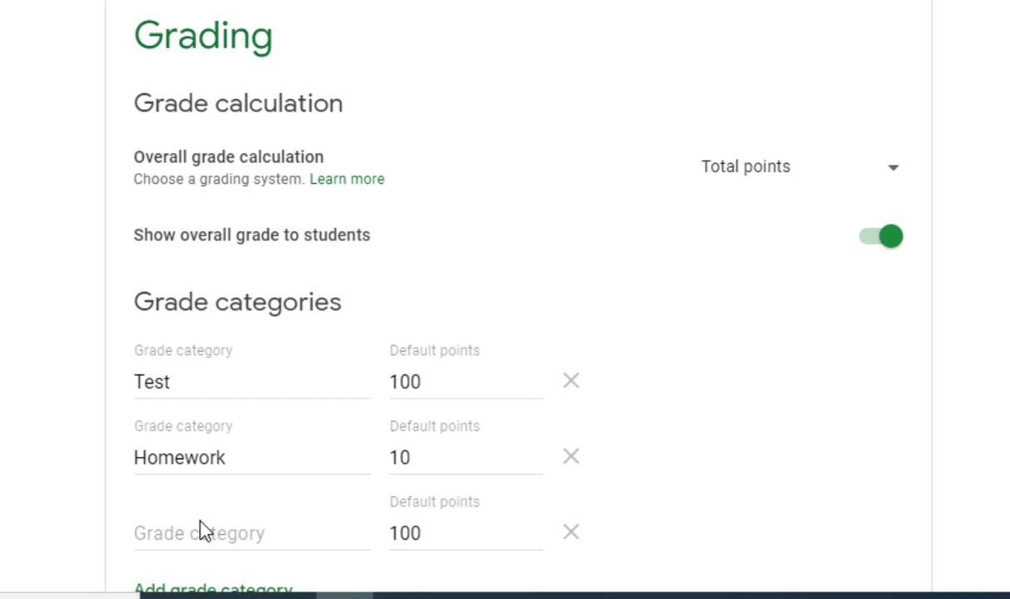
{"action": "scroll", "coordinate": [201, 521], "scroll_direction": "down", "scroll_amount": 1}
{"action": "left_click", "coordinate": [210, 460]}
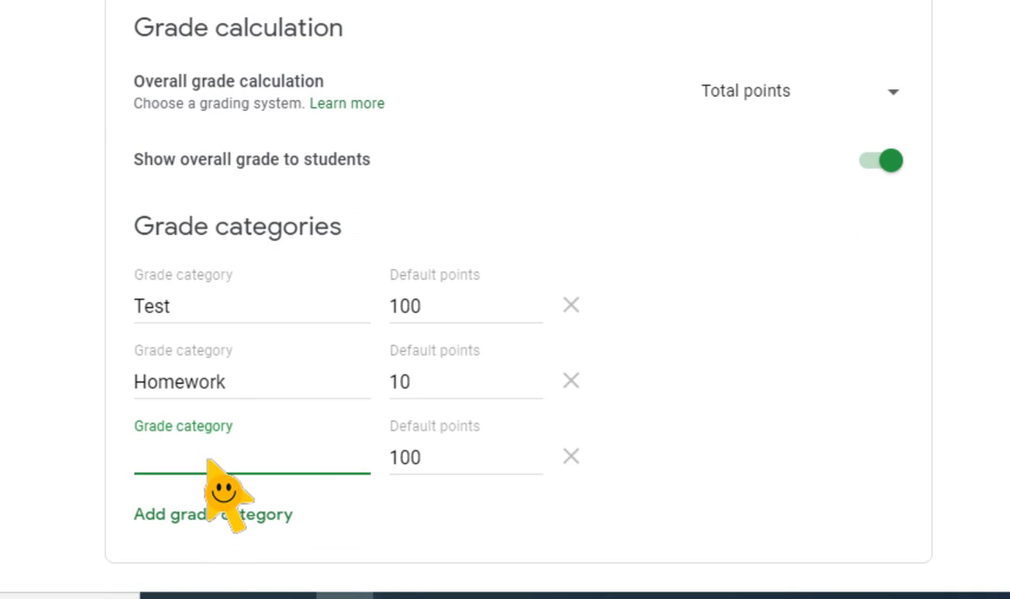
{"action": "type", "text": "Participation"}
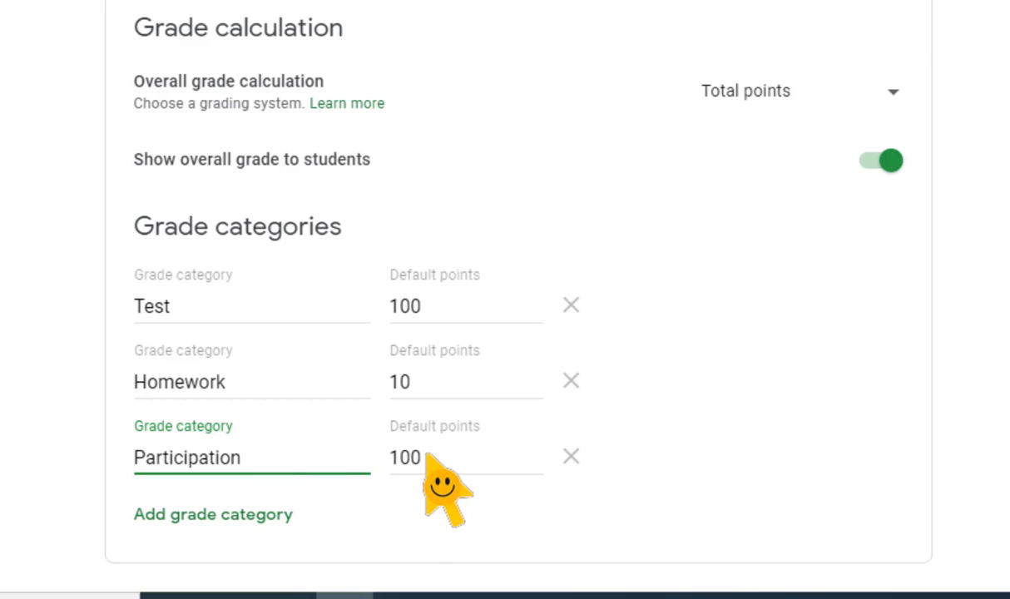
{"action": "left_click_drag", "start_coordinate": [424, 459], "coordinate": [378, 456]}
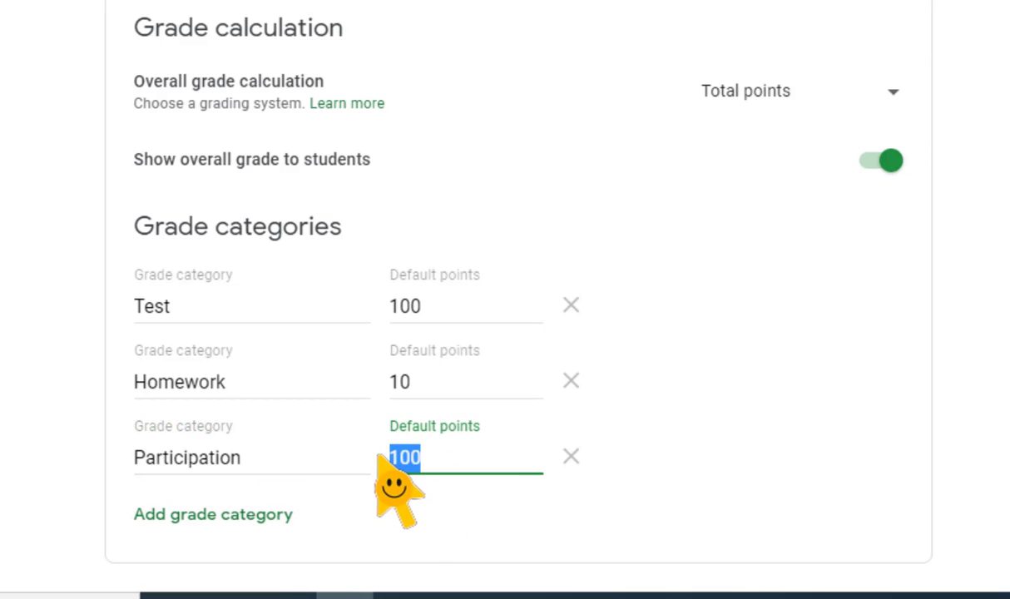
{"action": "type", "text": "5"}
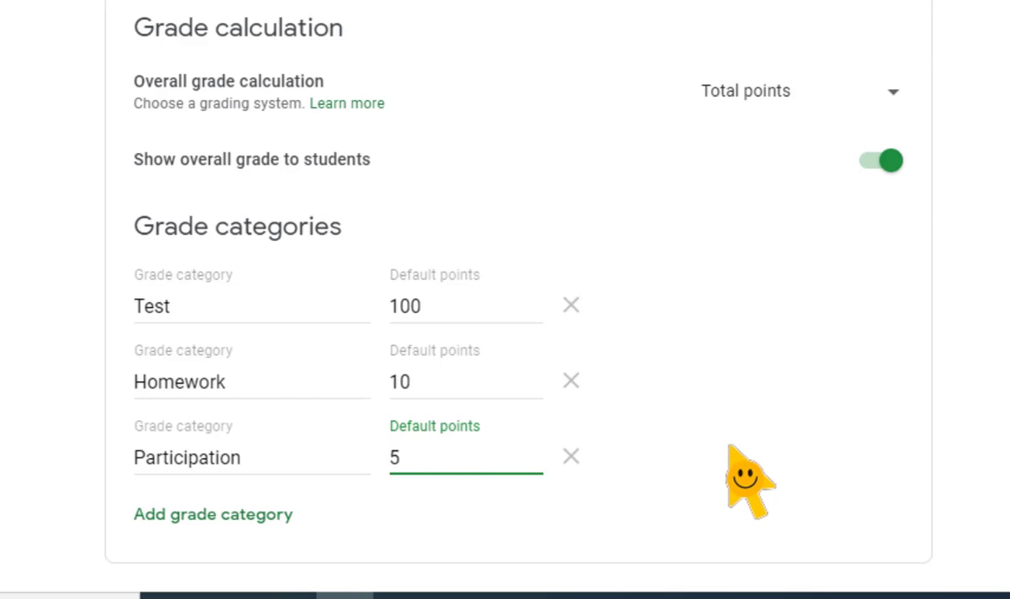
{"action": "left_click", "coordinate": [692, 420]}
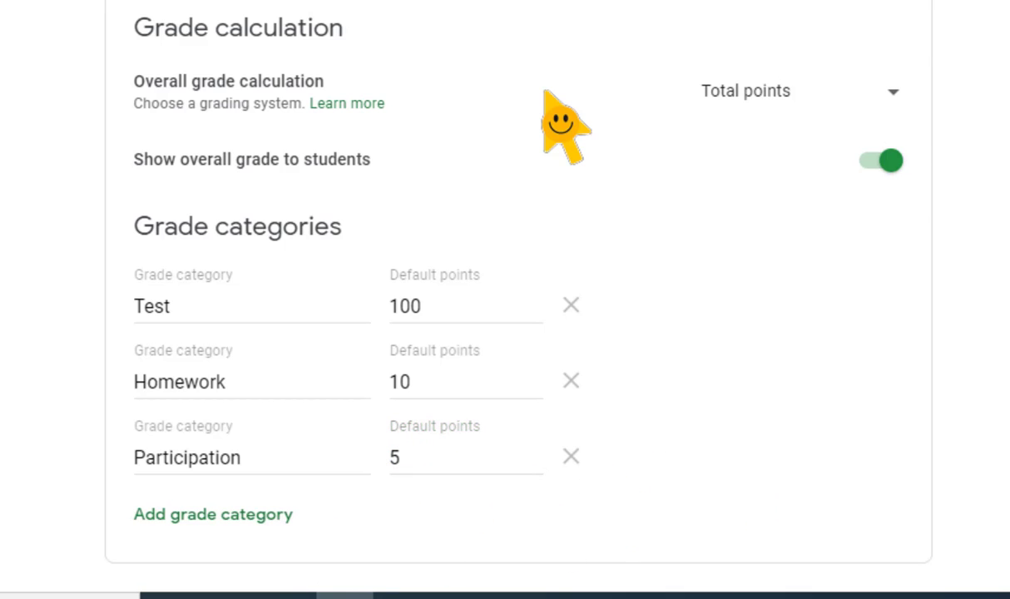